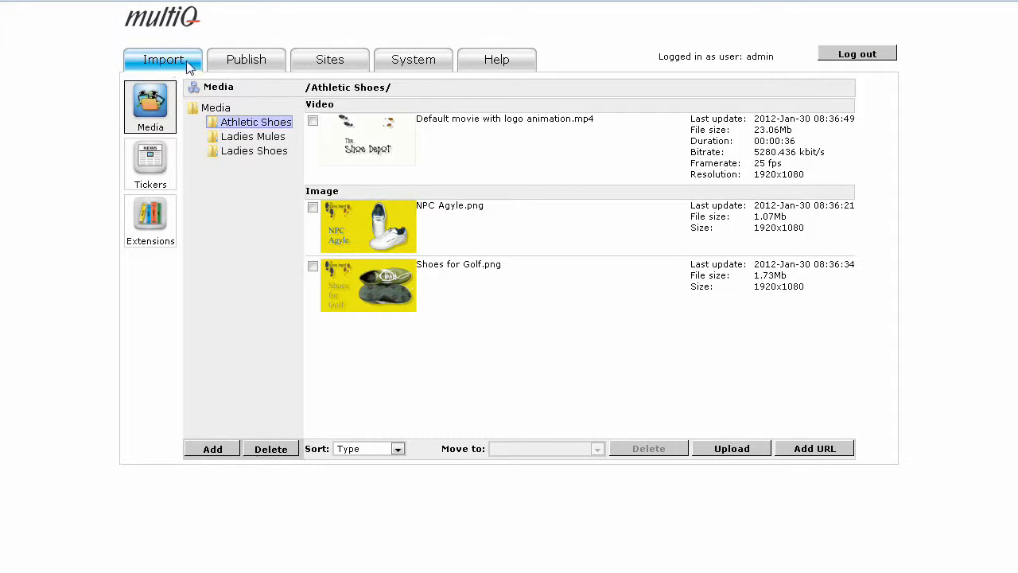
Look over the publishing channels, the list of sites and the system status information in turn
{"action": "left_click", "coordinate": [243, 68]}
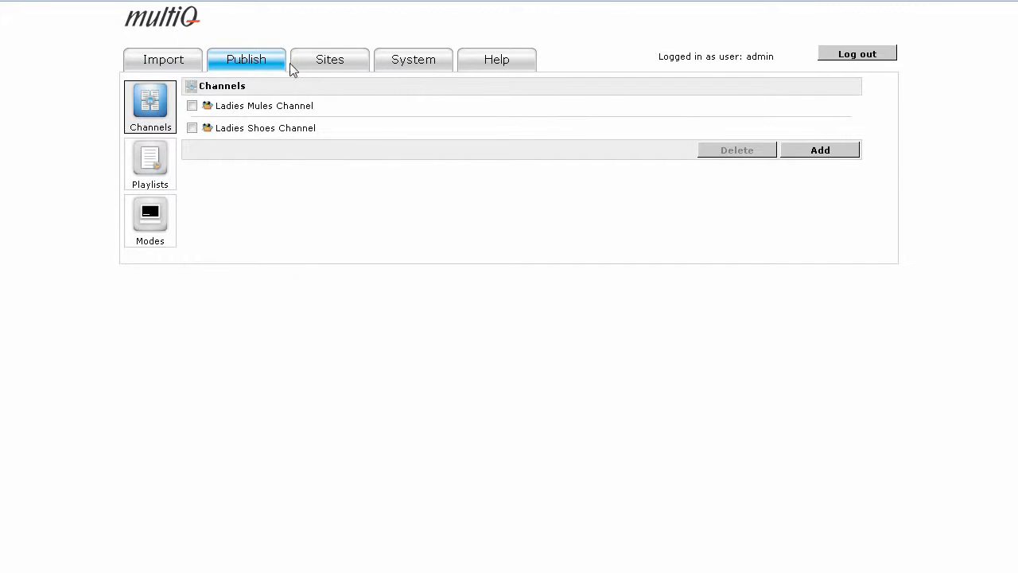
{"action": "left_click", "coordinate": [322, 70]}
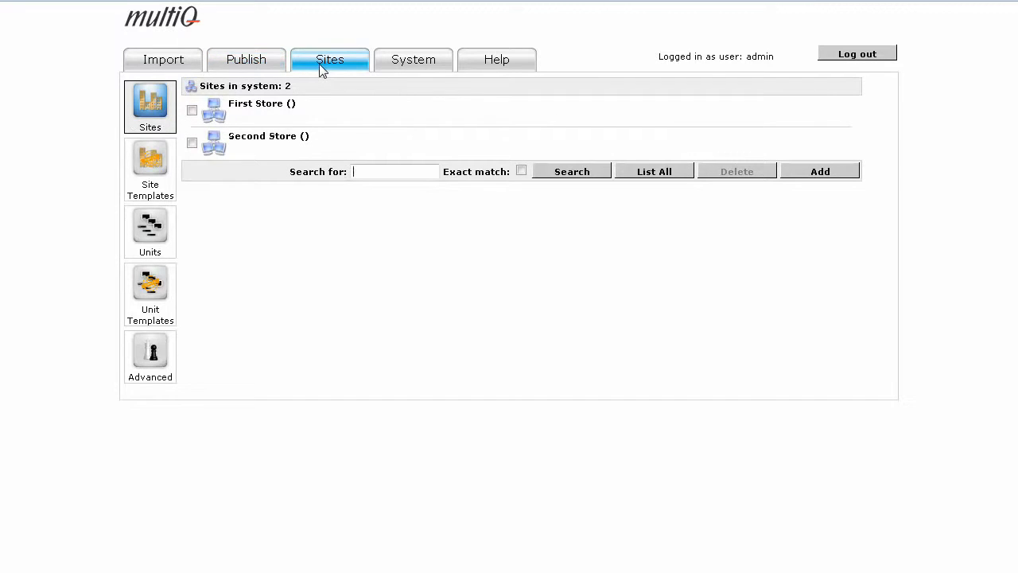
{"action": "left_click", "coordinate": [403, 64]}
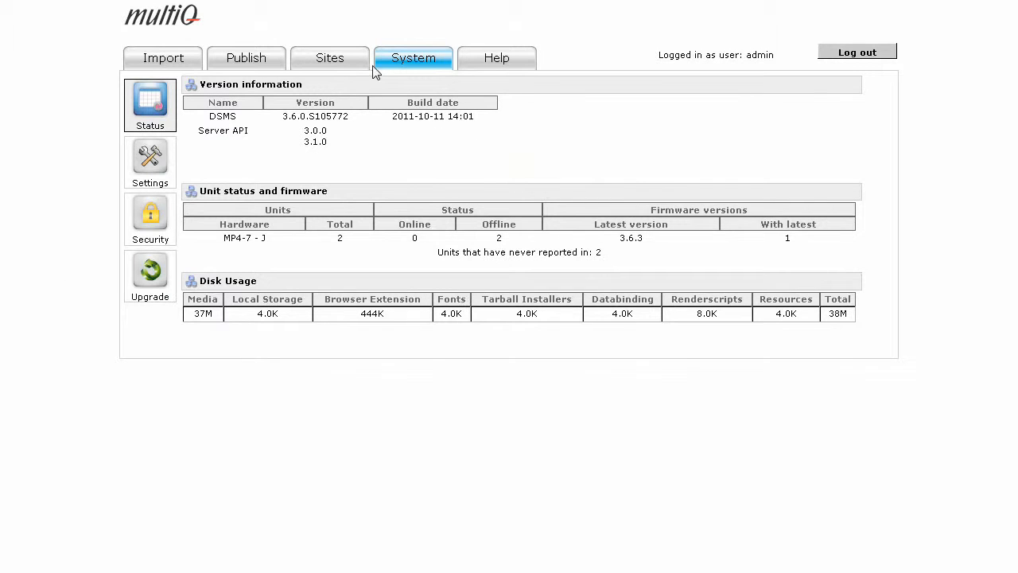
Examine the imported media in the Ladies Mules, Ladies Shoes and Athletic Shoes folders, ending on Athletic Shoes
{"action": "left_click", "coordinate": [163, 58]}
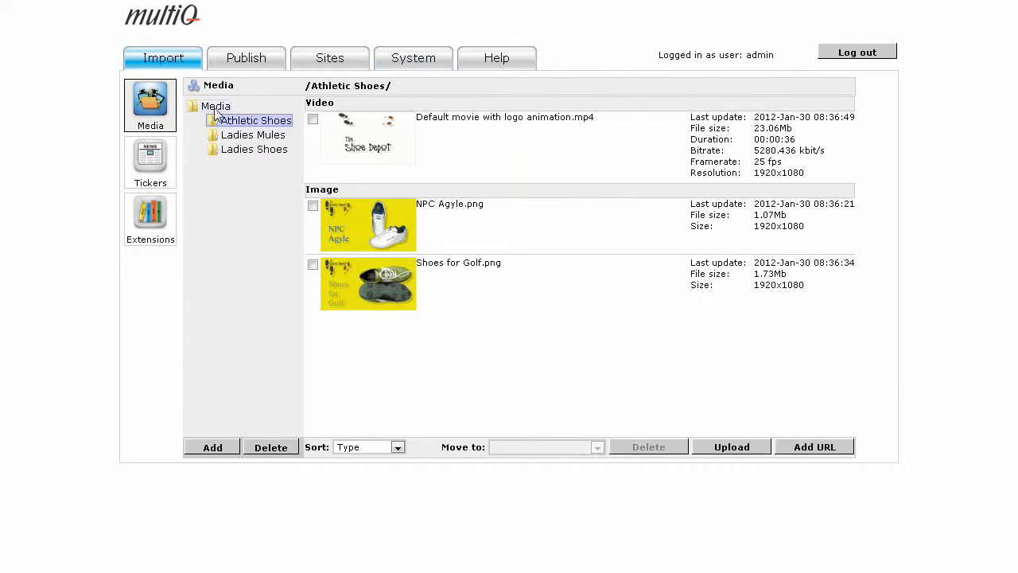
{"action": "left_click", "coordinate": [255, 135]}
{"action": "left_click", "coordinate": [254, 151]}
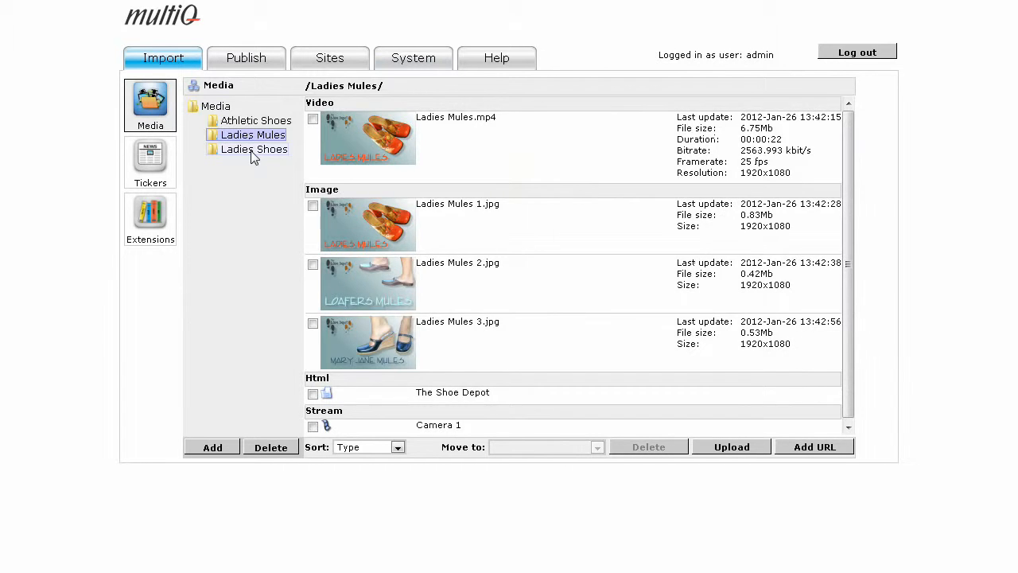
{"action": "left_click", "coordinate": [256, 136]}
{"action": "left_click", "coordinate": [257, 125]}
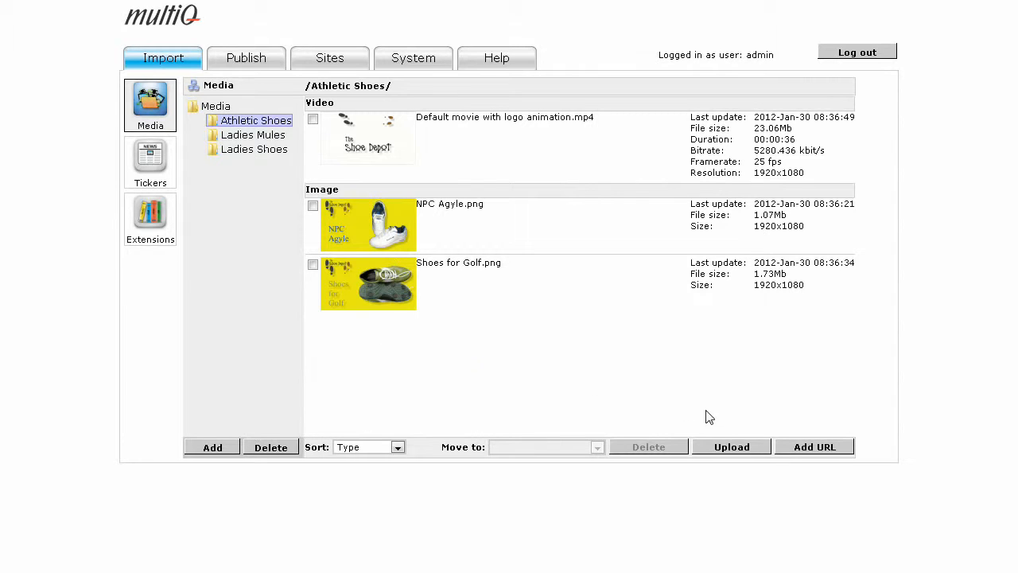
Upload and save Athletic Shoes for Everyone 2.png in the Athletic Shoes media folder, and review its media properties
{"action": "left_click", "coordinate": [724, 447]}
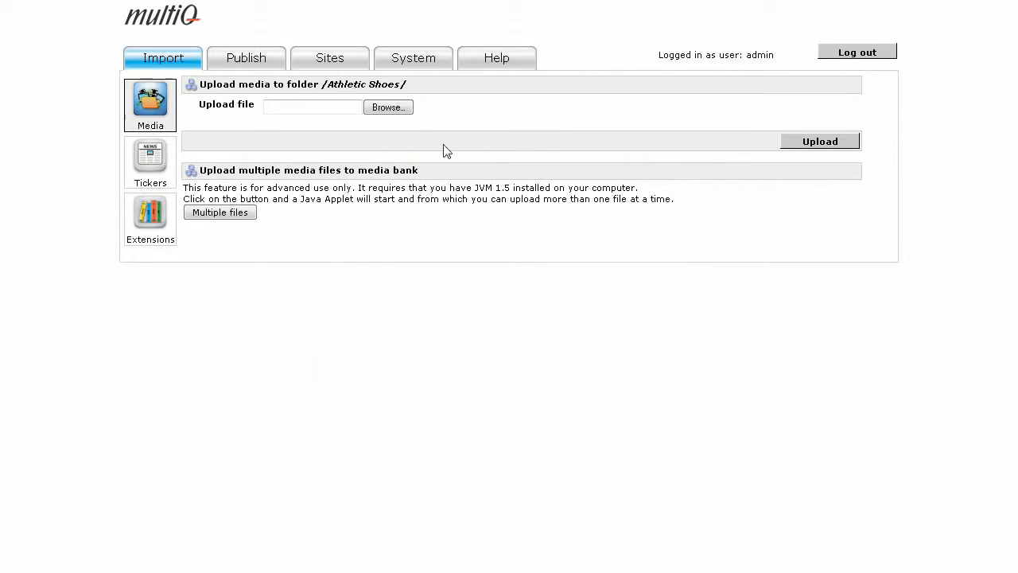
{"action": "left_click", "coordinate": [376, 109]}
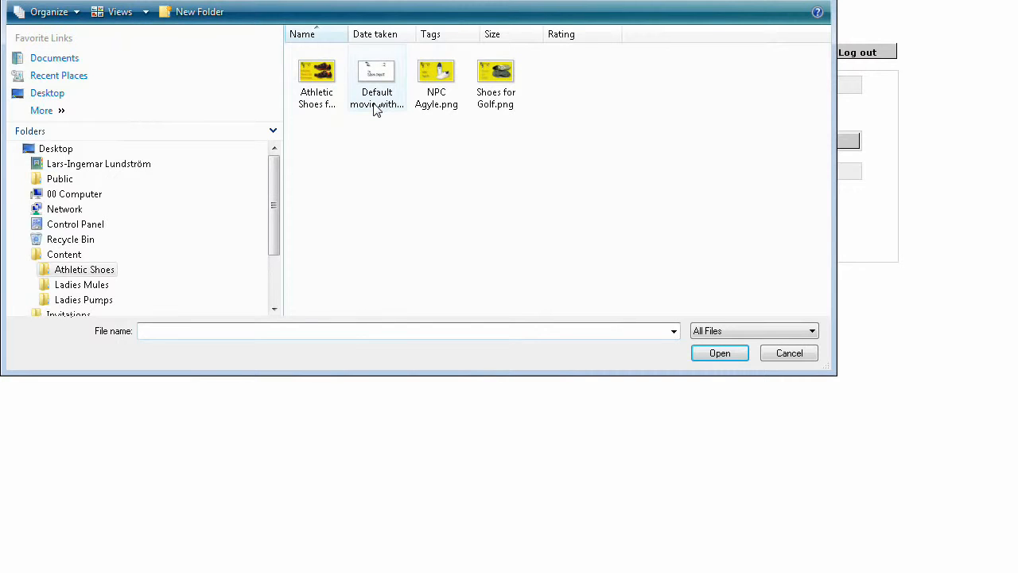
{"action": "left_click", "coordinate": [321, 80]}
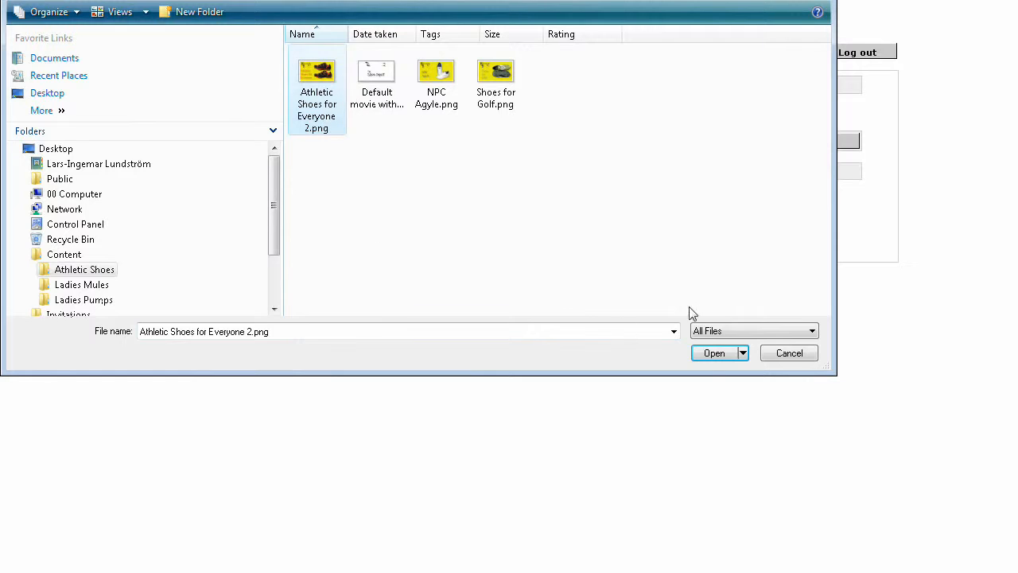
{"action": "left_click", "coordinate": [713, 355]}
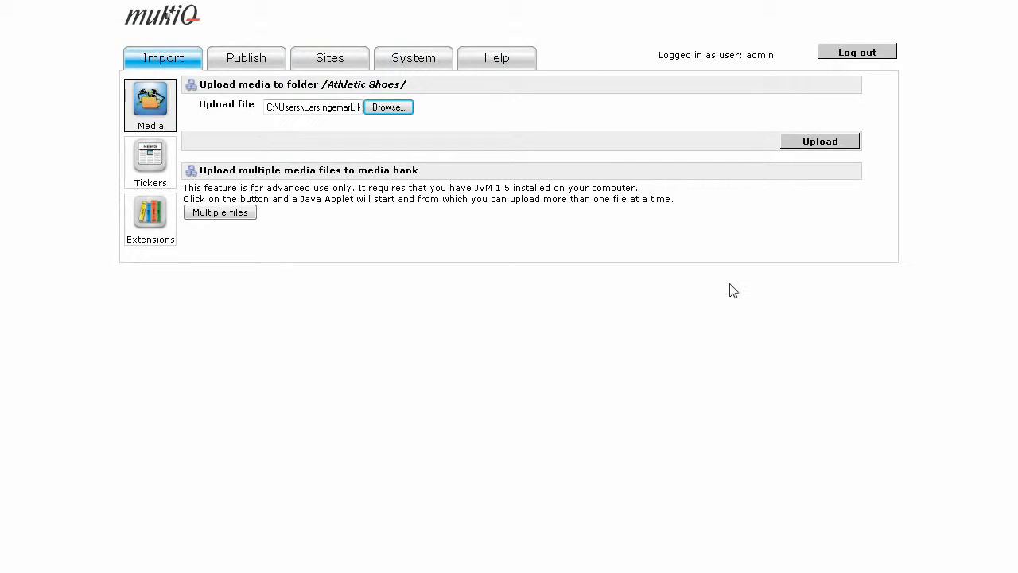
{"action": "left_click", "coordinate": [811, 143]}
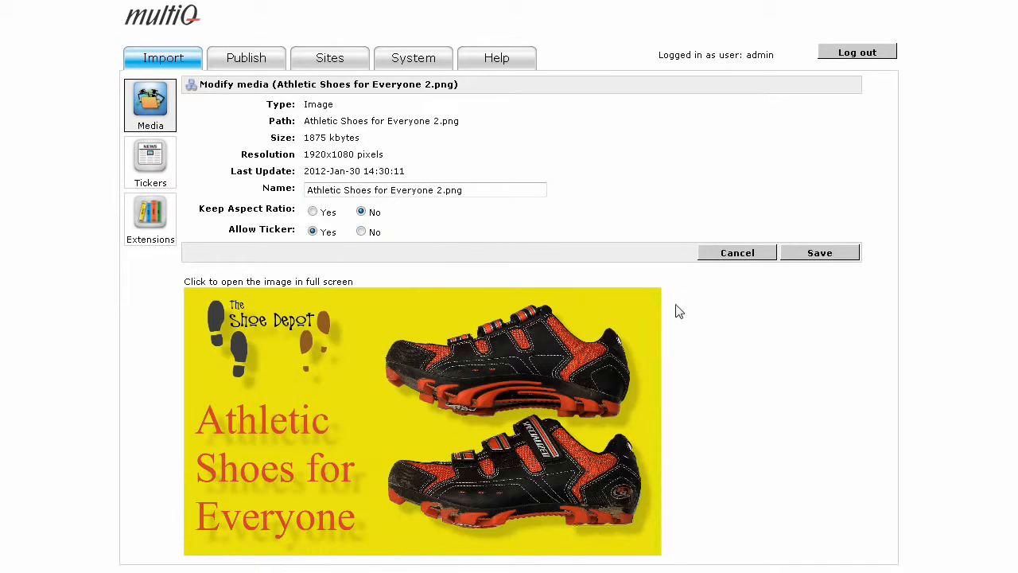
{"action": "left_click", "coordinate": [846, 254]}
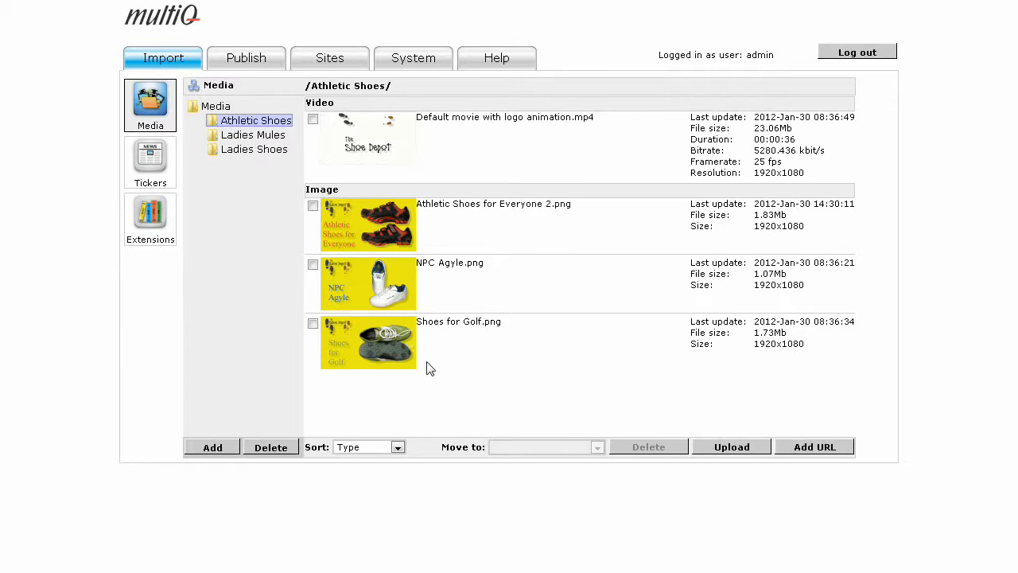
{"action": "left_click", "coordinate": [456, 208]}
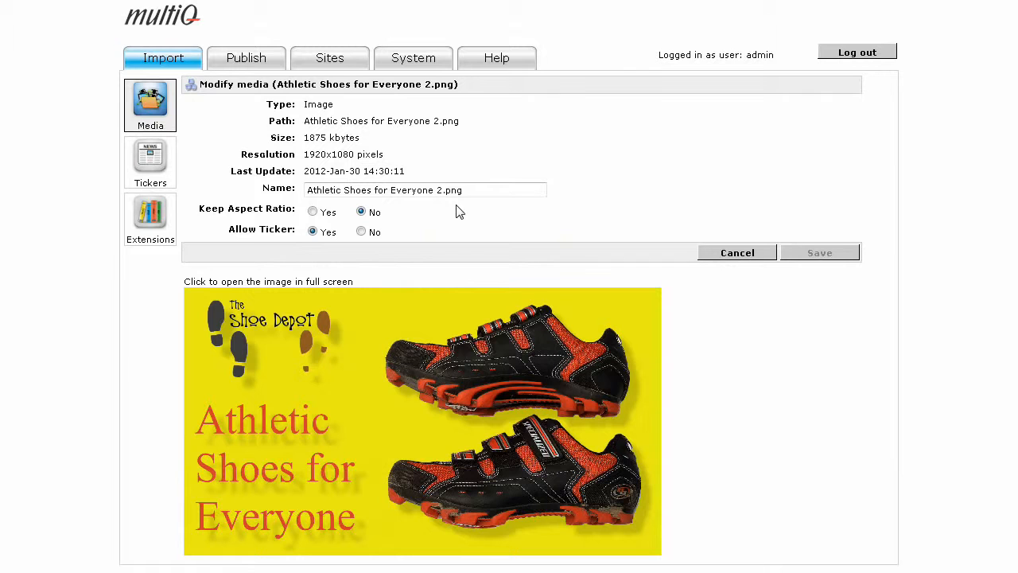
{"action": "left_click", "coordinate": [725, 257]}
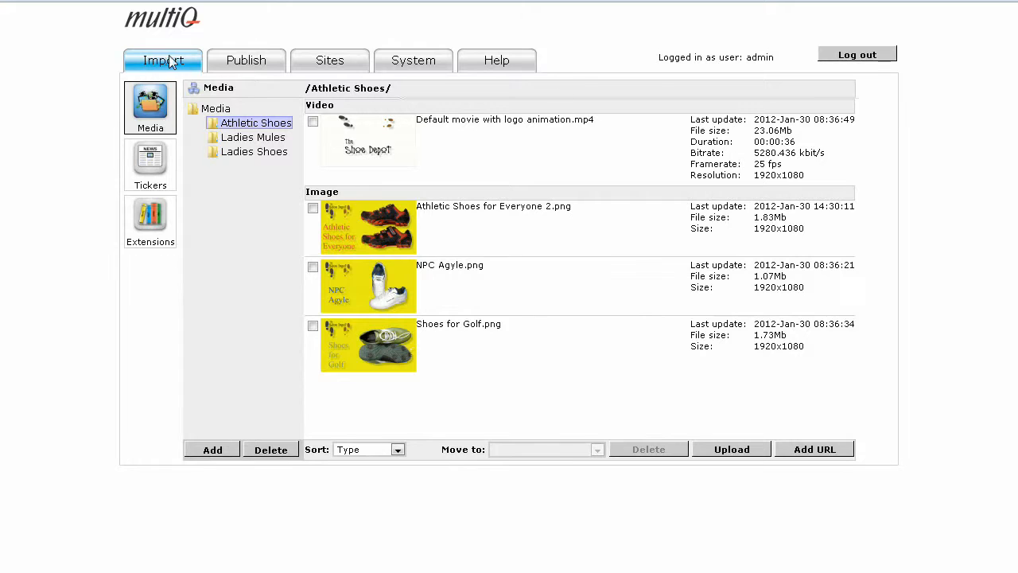
Compare the published playlist contents of the Ladies Mules Channel and the Ladies Shoes Channel
{"action": "left_click", "coordinate": [249, 65]}
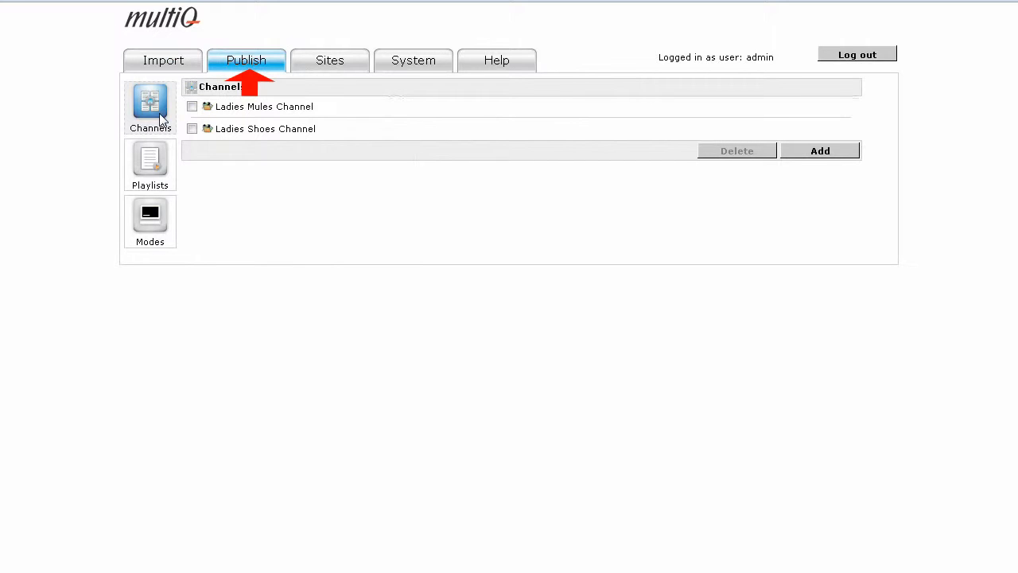
{"action": "left_click", "coordinate": [251, 110]}
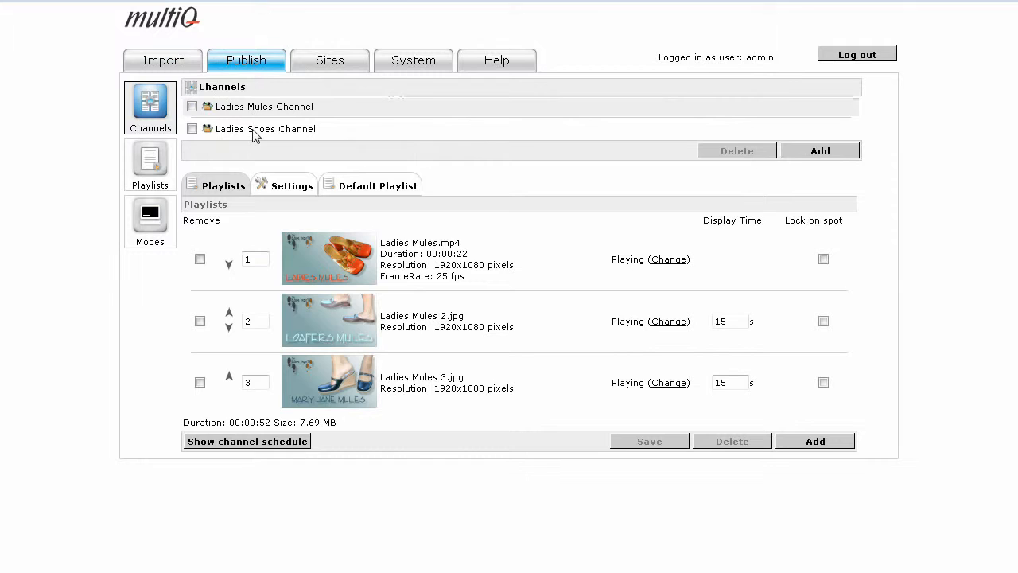
{"action": "left_click", "coordinate": [254, 133]}
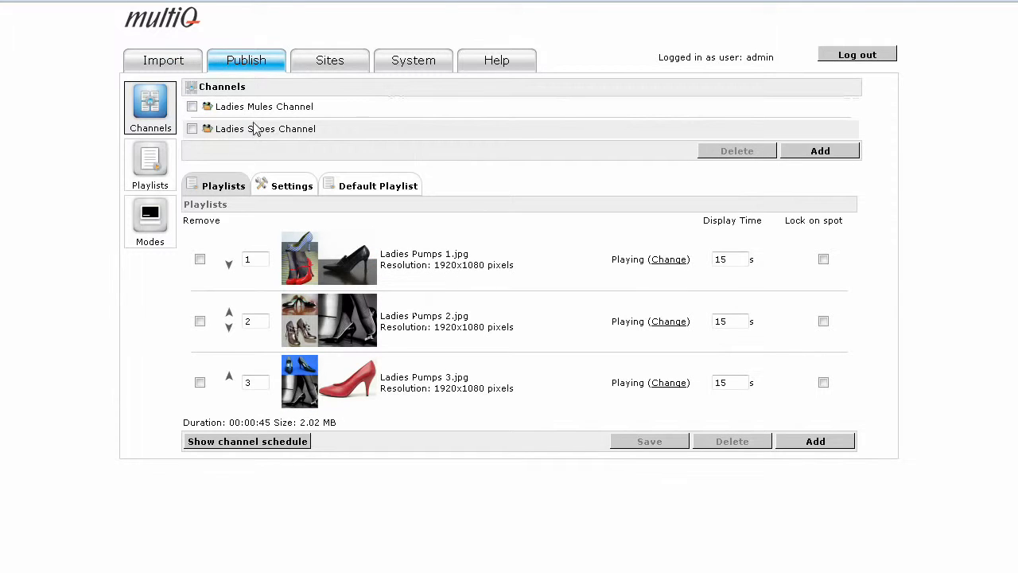
{"action": "left_click", "coordinate": [259, 115]}
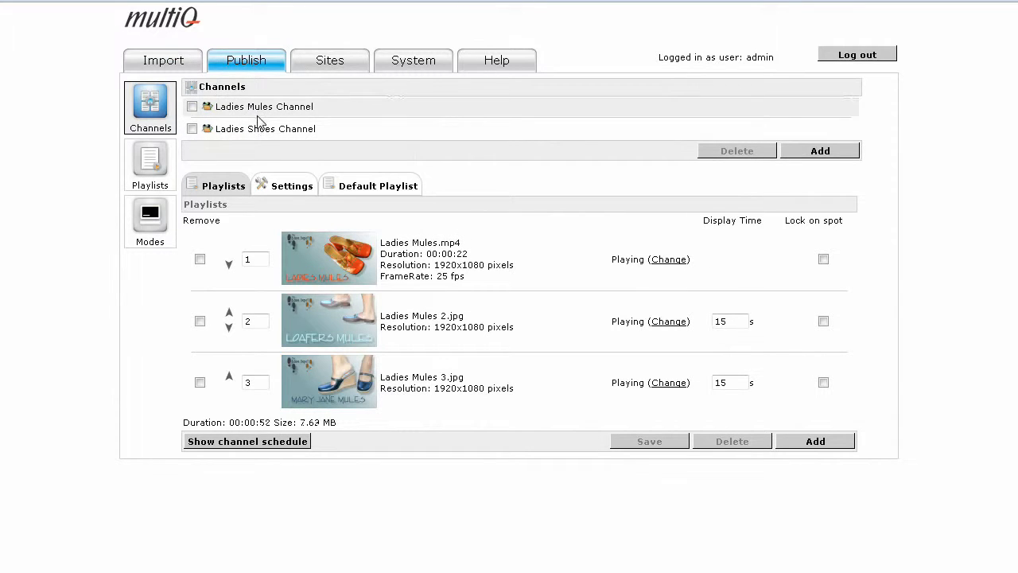
{"action": "left_click", "coordinate": [256, 135]}
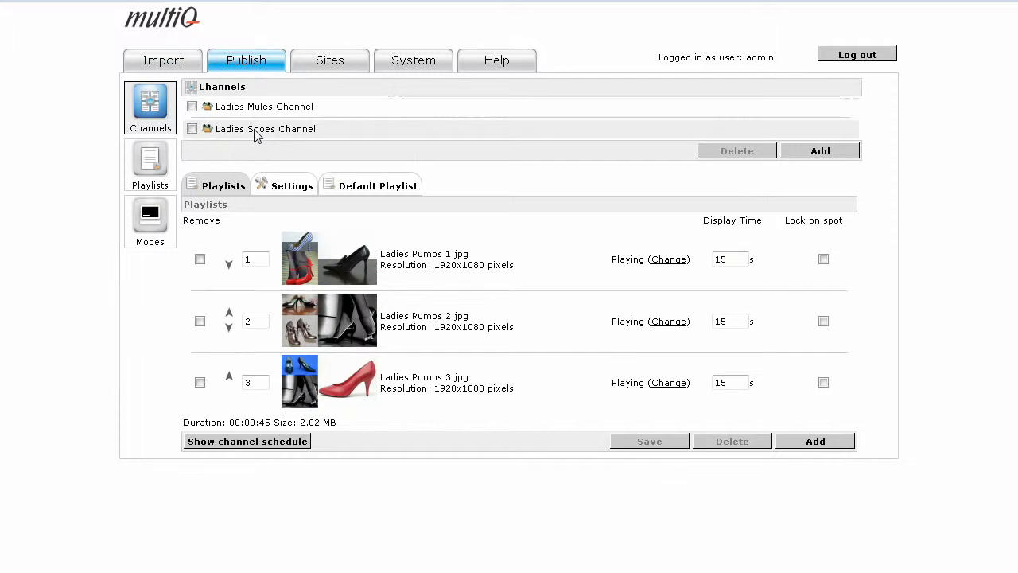
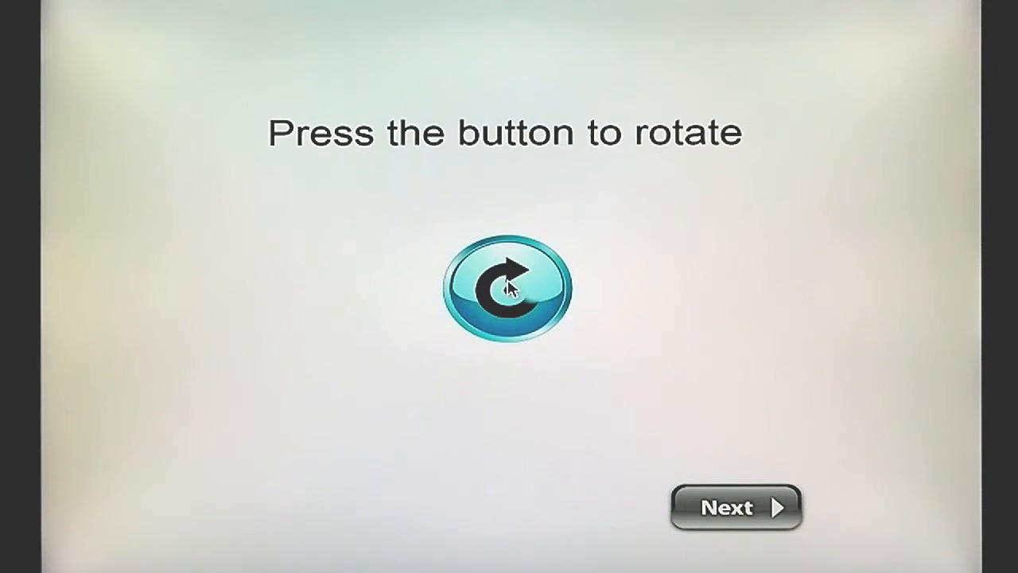
Cycle the media player's screen rotation to the desired orientation and set its keyboard layout to English
{"action": "left_click", "coordinate": [509, 288]}
{"action": "left_click", "coordinate": [509, 288]}
{"action": "left_click", "coordinate": [509, 288]}
{"action": "left_click", "coordinate": [509, 288]}
{"action": "left_click", "coordinate": [721, 513]}
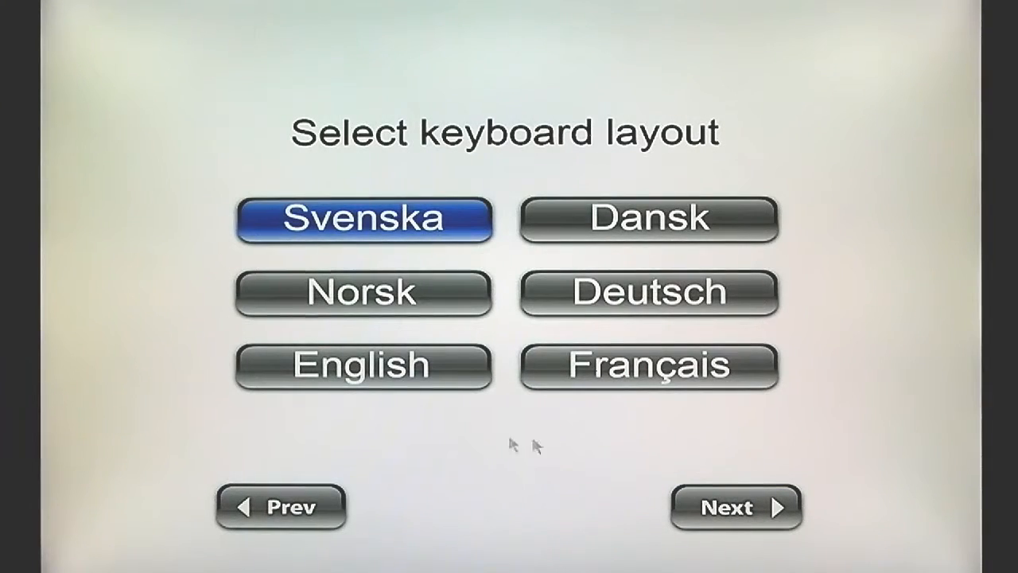
{"action": "left_click", "coordinate": [383, 372]}
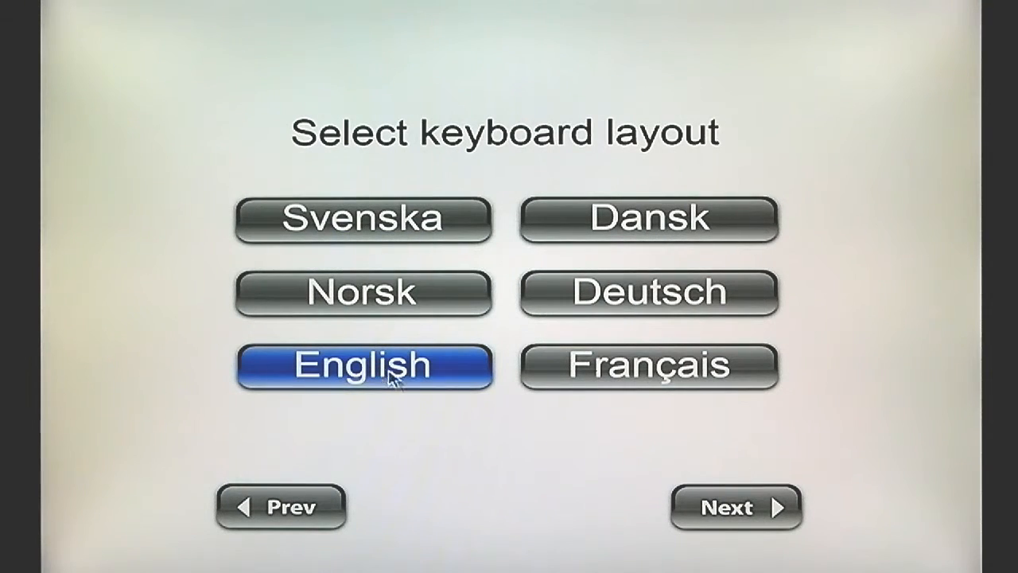
{"action": "left_click", "coordinate": [724, 507]}
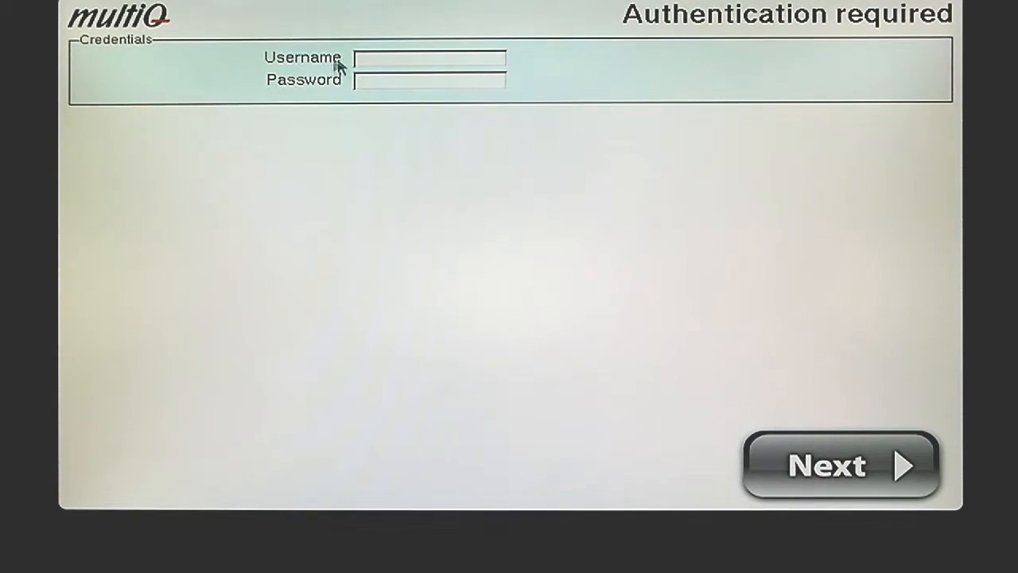
Log in to the media player's settings with the username installer and the installer password
{"action": "type", "text": "installer"}
{"action": "left_click", "coordinate": [415, 80]}
{"action": "type", "text": "****"}
{"action": "left_click", "coordinate": [830, 477]}
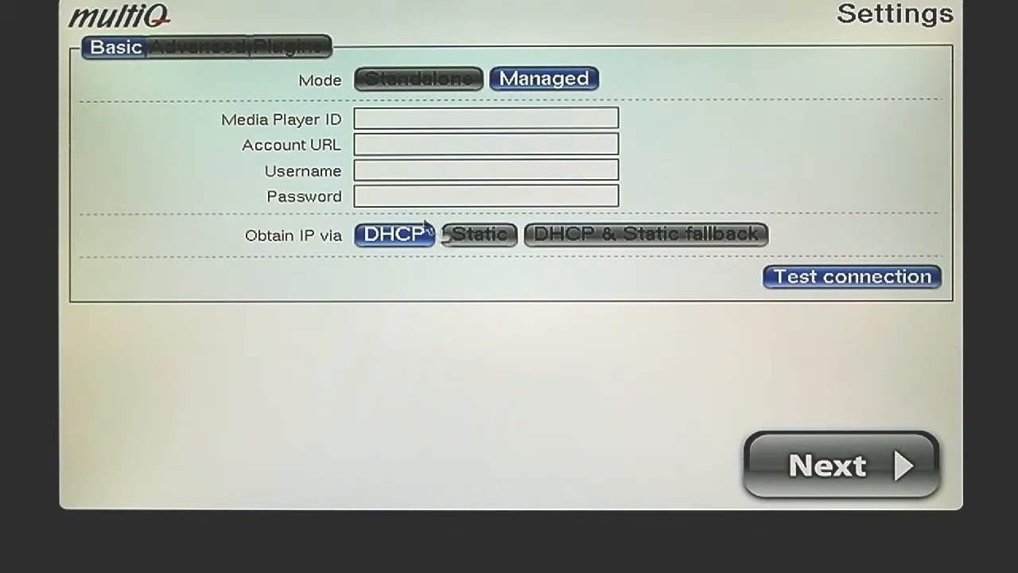
Set the Media Player ID to 301 and the Account URL to demo.multiqms.se/demo27
{"action": "type", "text": "301"}
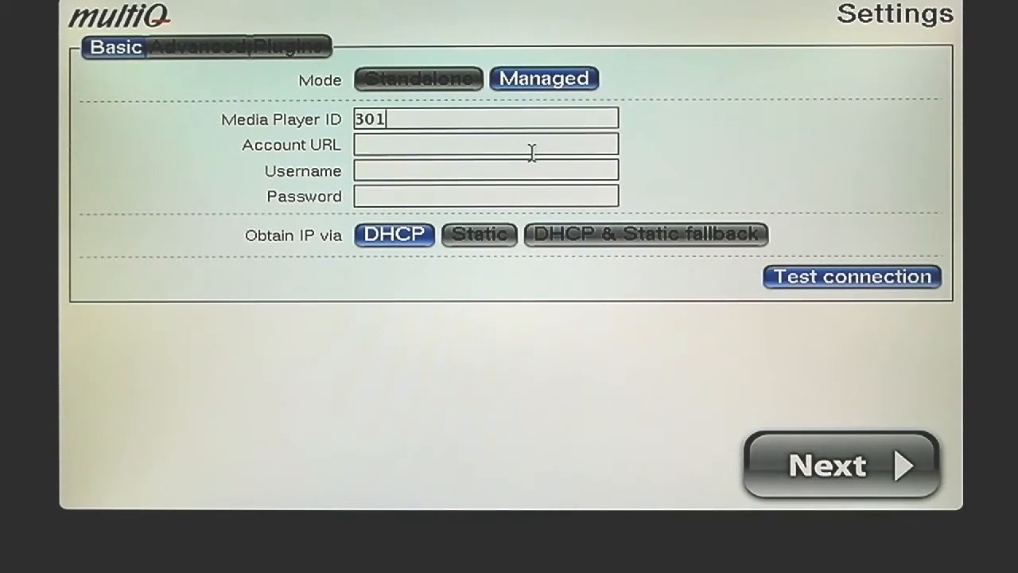
{"action": "left_click", "coordinate": [557, 146]}
{"action": "type", "text": "demo.multiqm"}
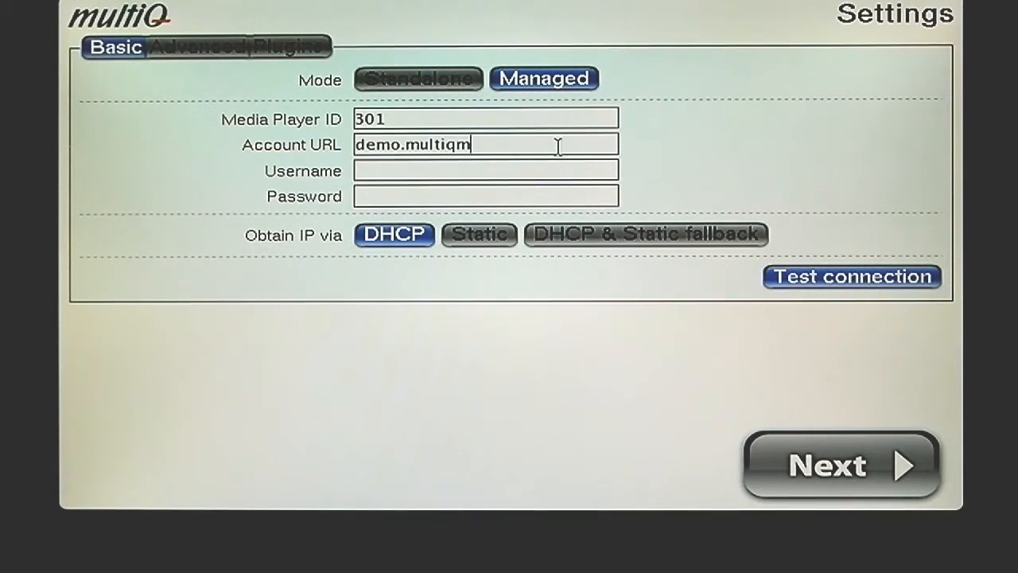
{"action": "type", "text": "s.se/demo27"}
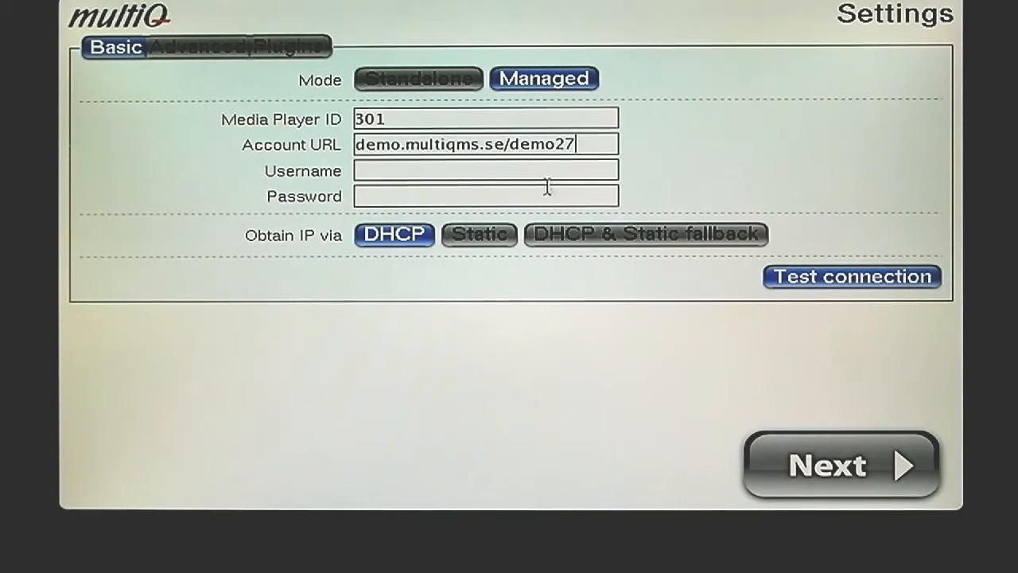
Enter demo27 as the account username and fill in the account password in the media player's basic settings
{"action": "left_click", "coordinate": [542, 166]}
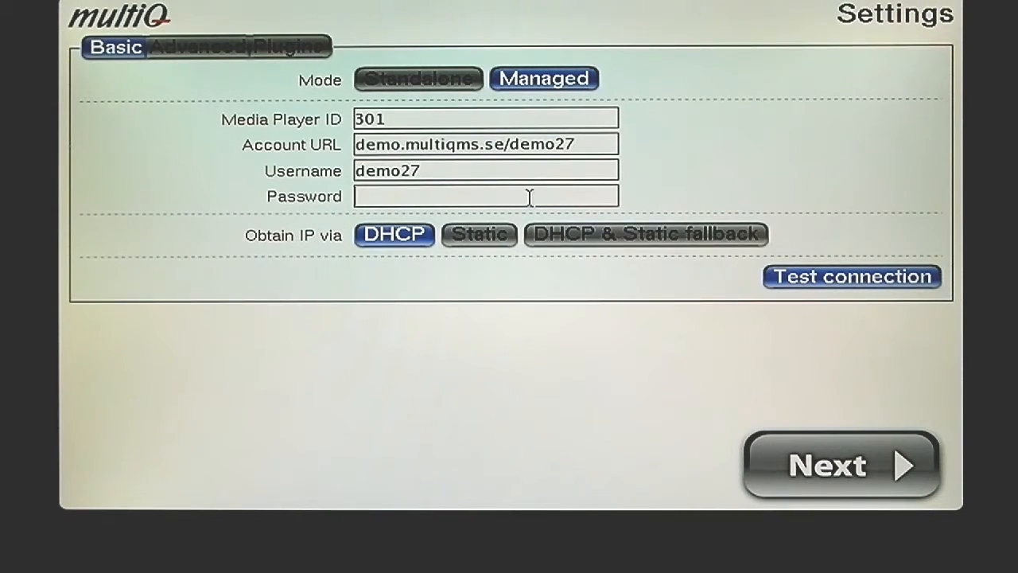
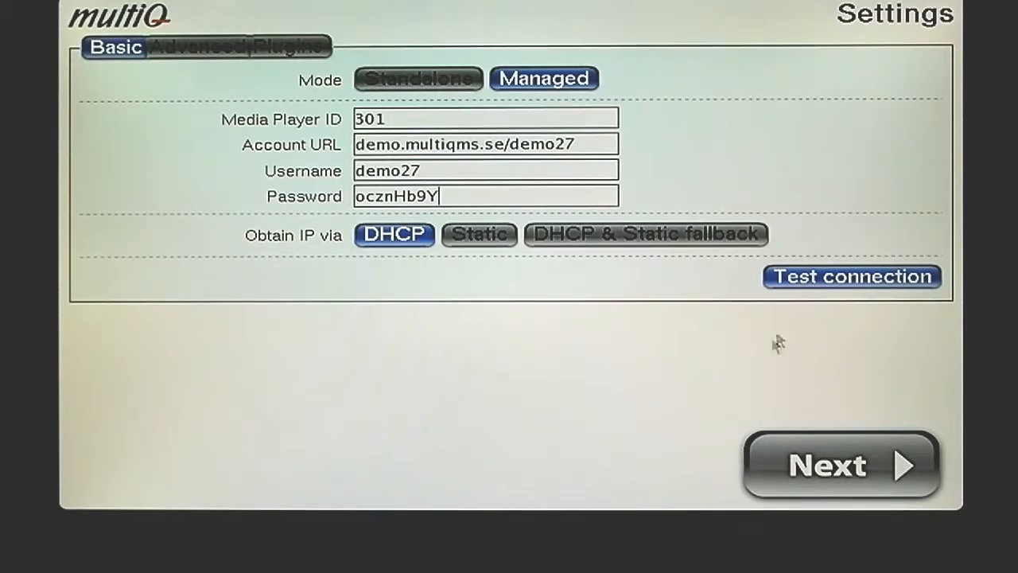
Test the media player's network connection, dismiss the test report and proceed past the settings page
{"action": "left_click", "coordinate": [838, 284]}
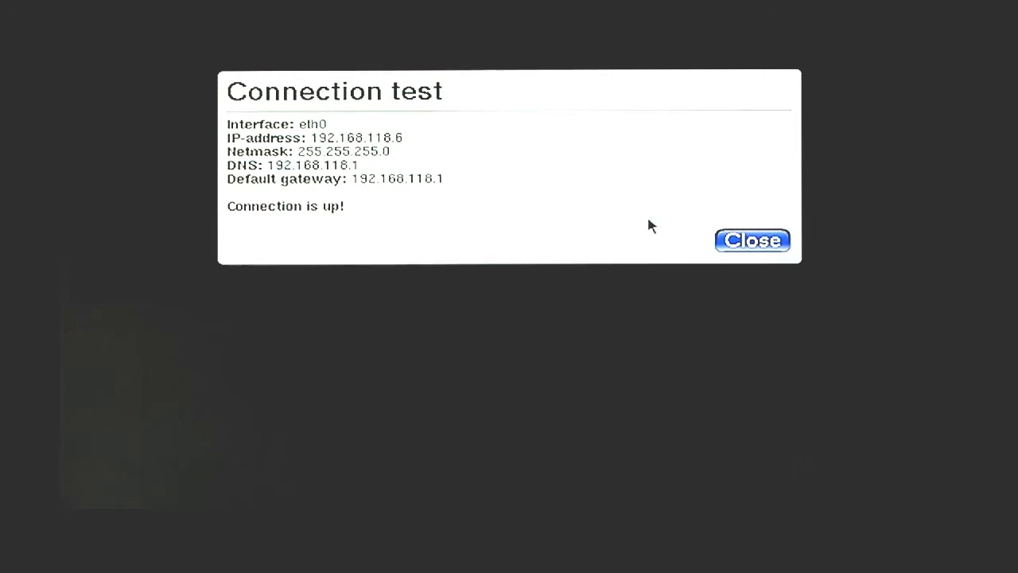
{"action": "left_click", "coordinate": [735, 249]}
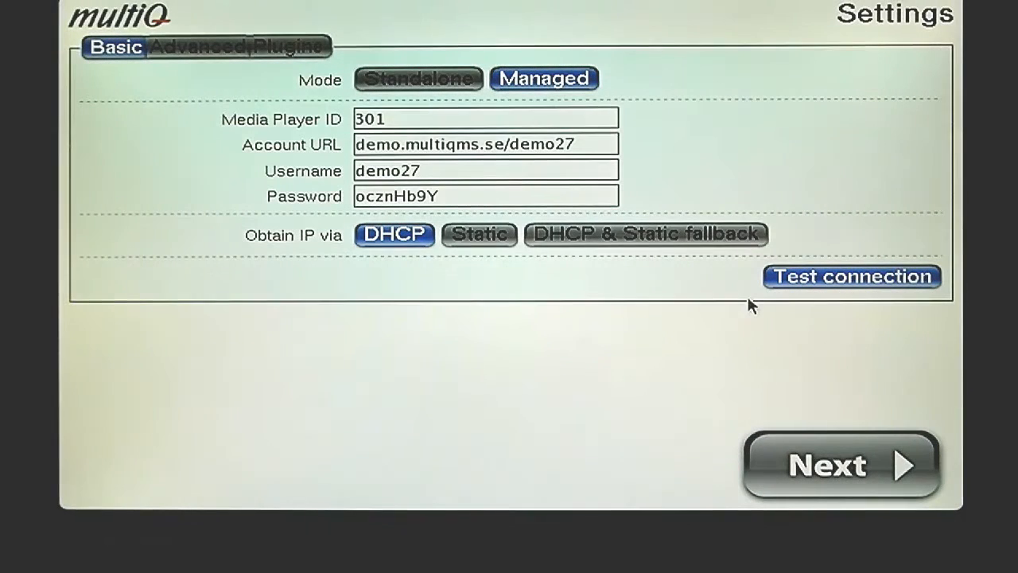
{"action": "left_click", "coordinate": [827, 465]}
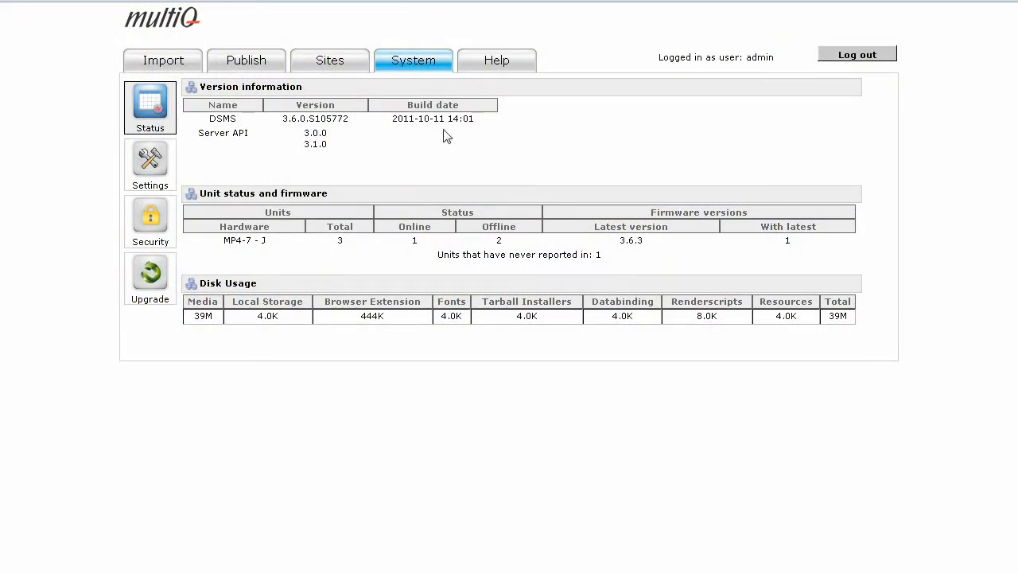
Open the My Store site in the management system, and bring up the playlist of My Channel
{"action": "left_click", "coordinate": [340, 63]}
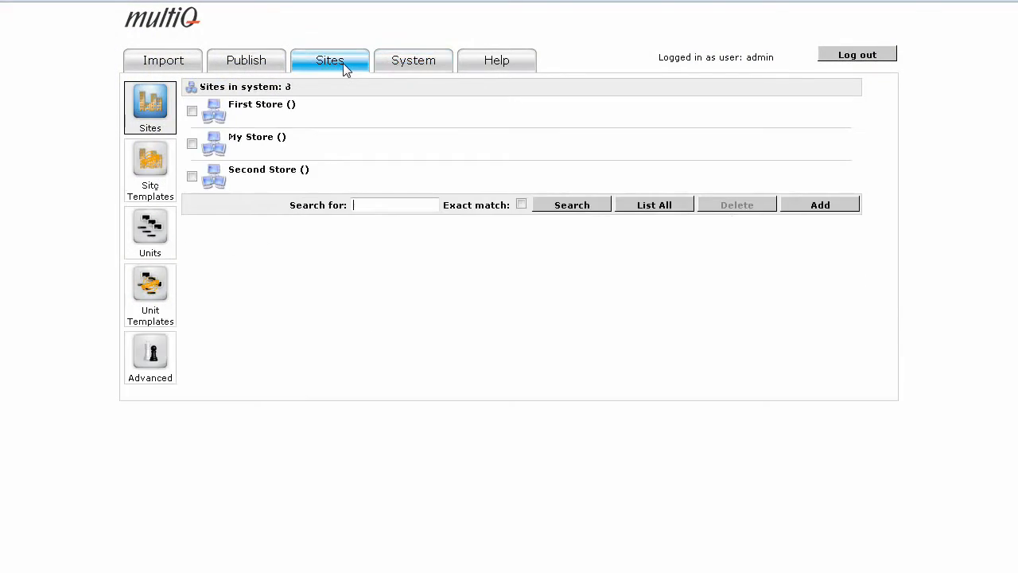
{"action": "left_click", "coordinate": [260, 140]}
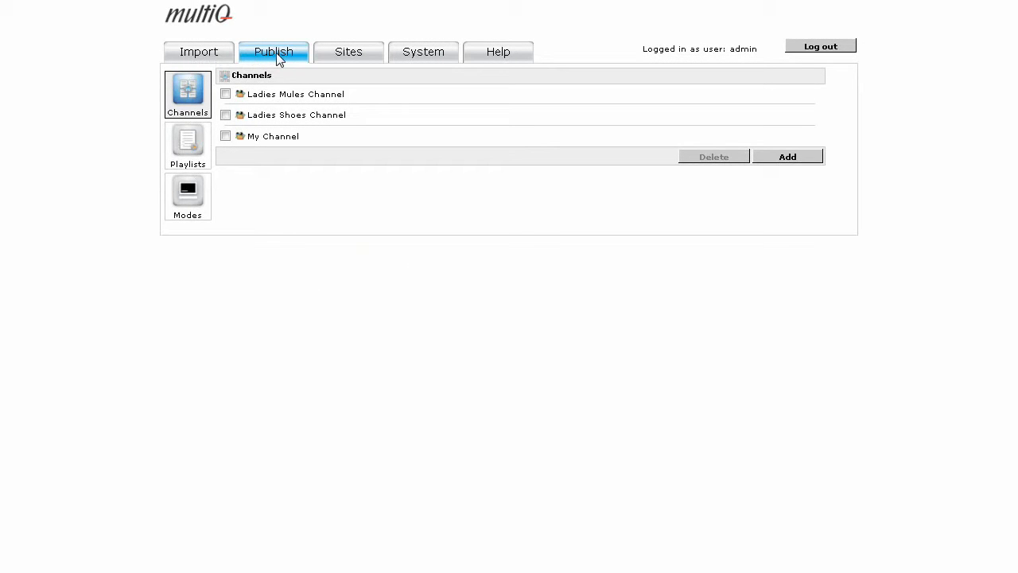
{"action": "left_click", "coordinate": [273, 138]}
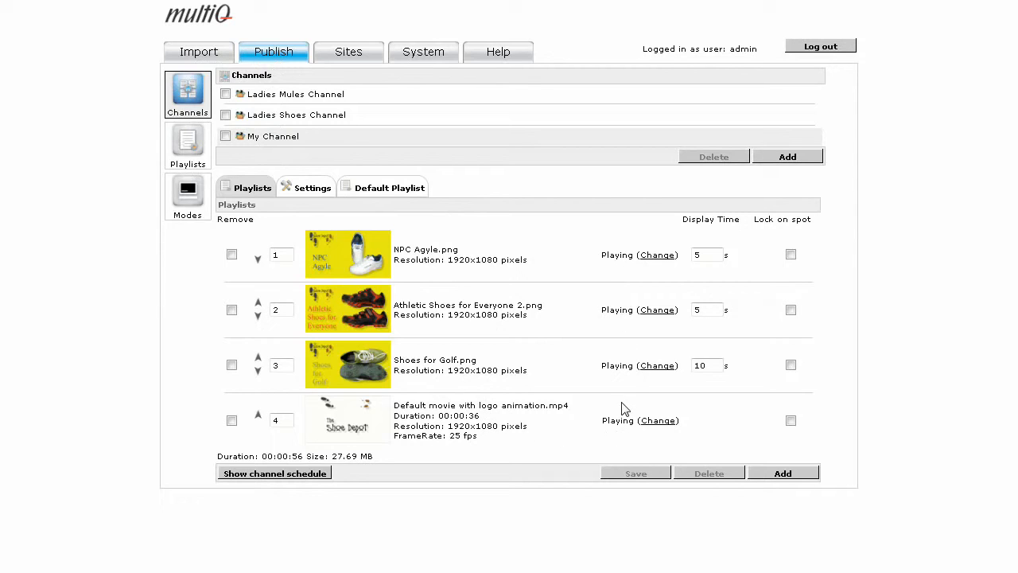
Schedule Default movie with logo animation.mp4 for 0900 to 1200 every day, save it, and display the channel schedule
{"action": "left_click", "coordinate": [667, 425]}
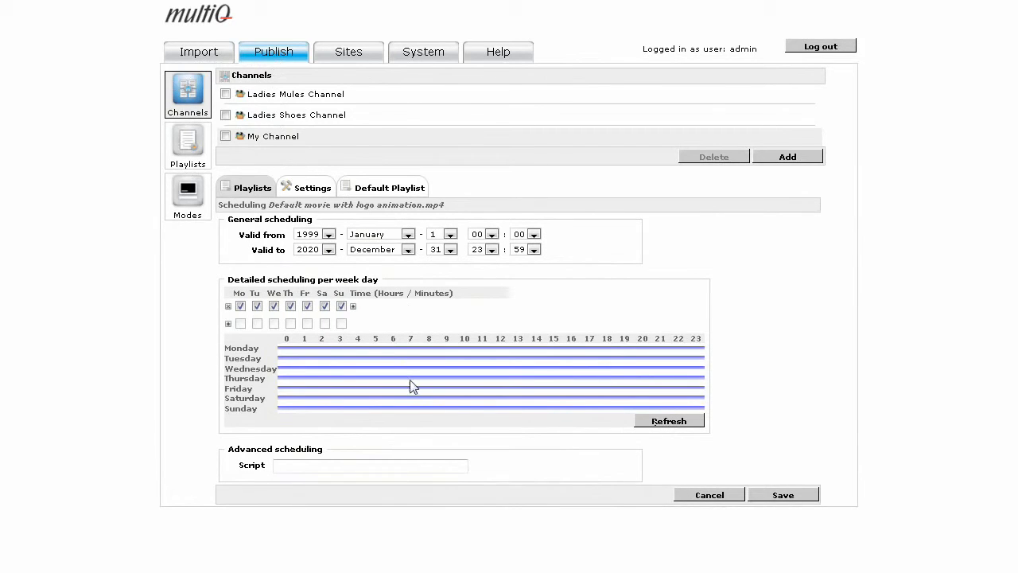
{"action": "left_click", "coordinate": [354, 307]}
{"action": "left_click_drag", "start_coordinate": [386, 307], "coordinate": [360, 312]}
{"action": "type", "text": "0900"}
{"action": "left_click_drag", "start_coordinate": [432, 310], "coordinate": [364, 312]}
{"action": "type", "text": "1"}
{"action": "left_click", "coordinate": [650, 426]}
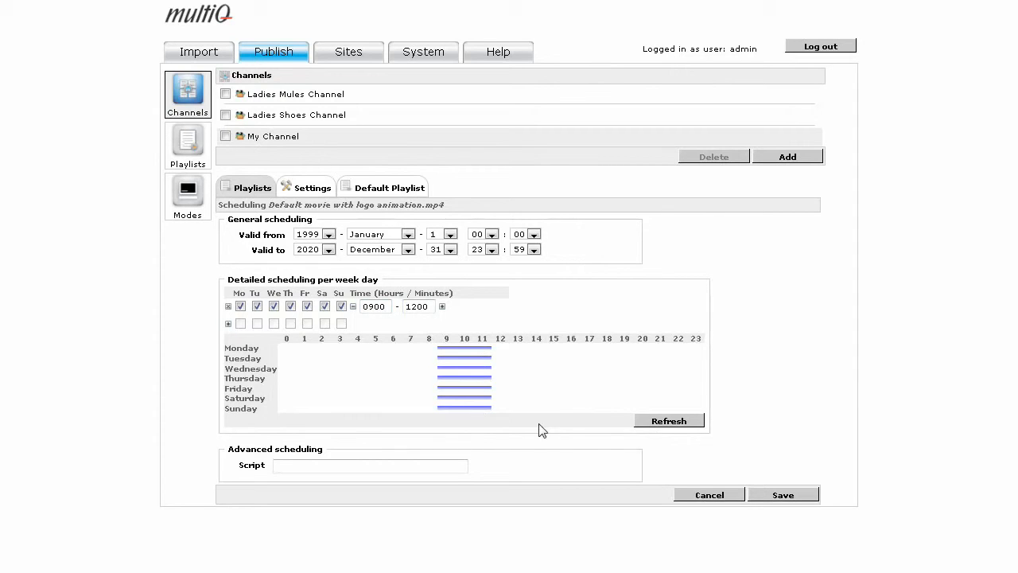
{"action": "left_click", "coordinate": [783, 496]}
{"action": "left_click", "coordinate": [784, 496]}
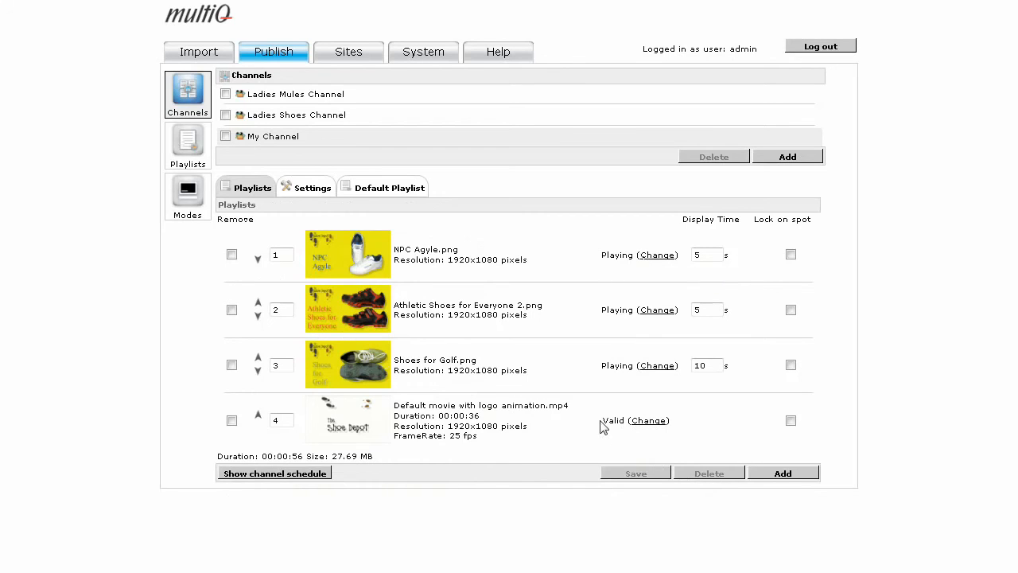
{"action": "left_click", "coordinate": [274, 474]}
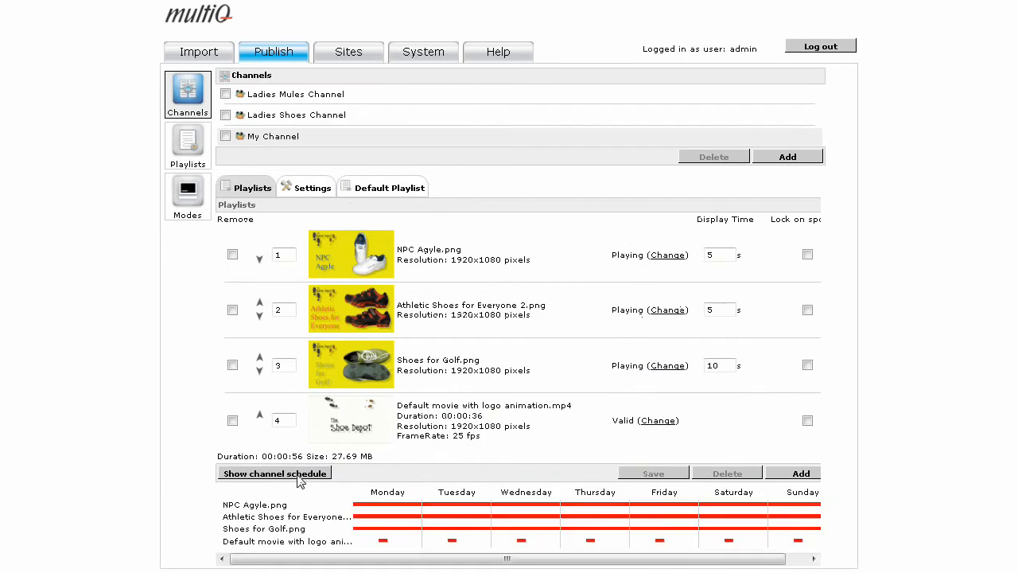